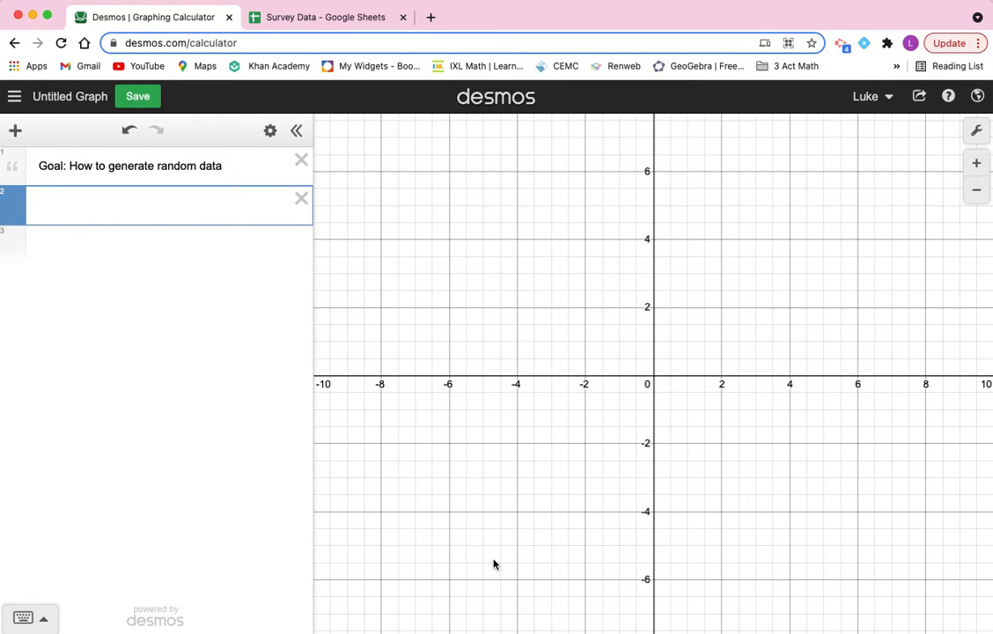
# Switch to the Survey Data spreadsheet in Google Sheets and look through the combined grade 1–4 survey rows and their numbering.
pyautogui.click(310, 16)
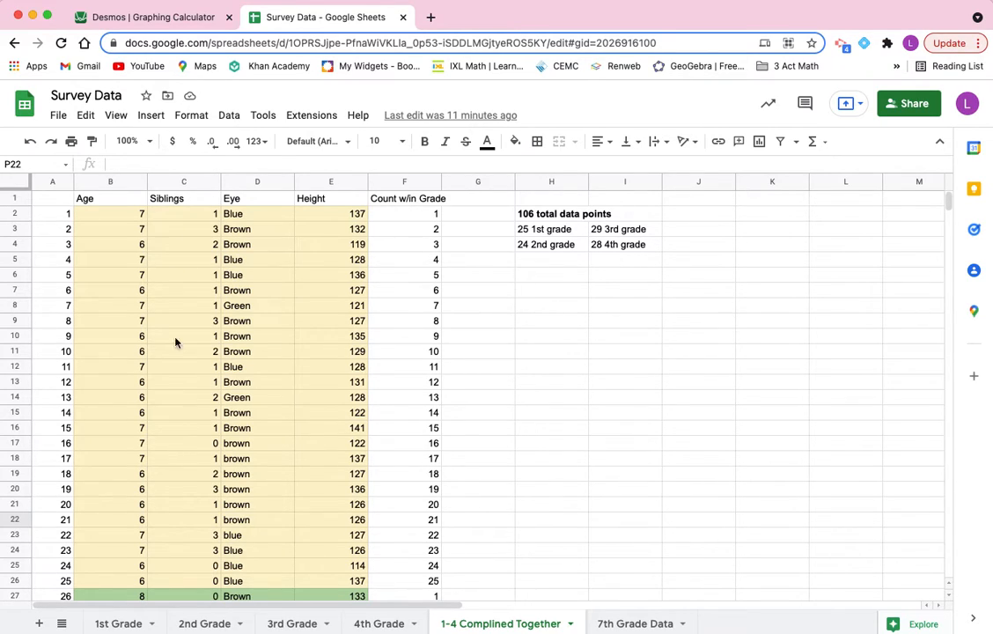
pyautogui.scroll(-4, 280, 485)
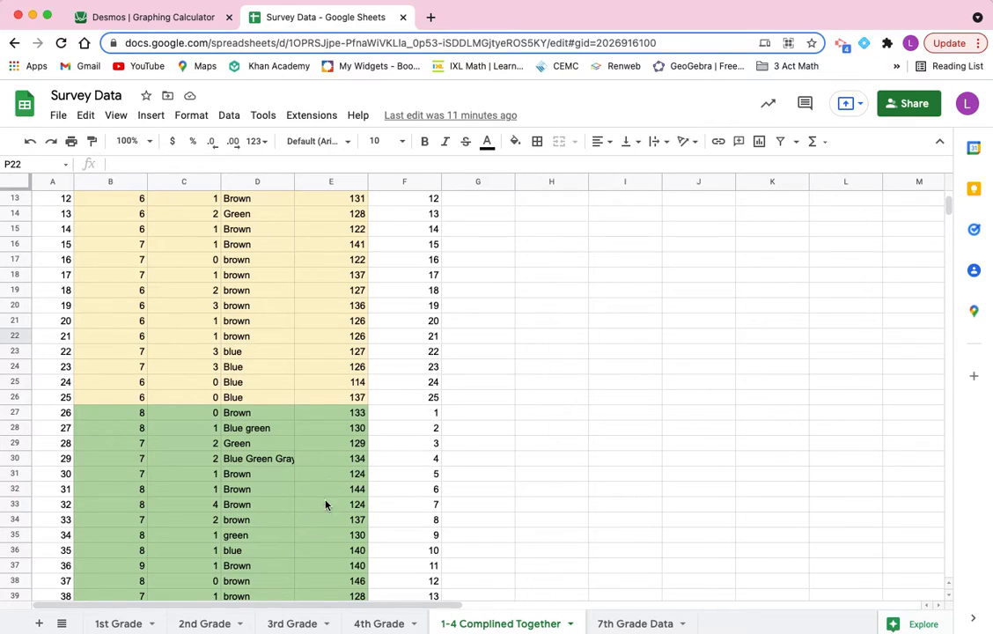
pyautogui.scroll(4, 365, 461)
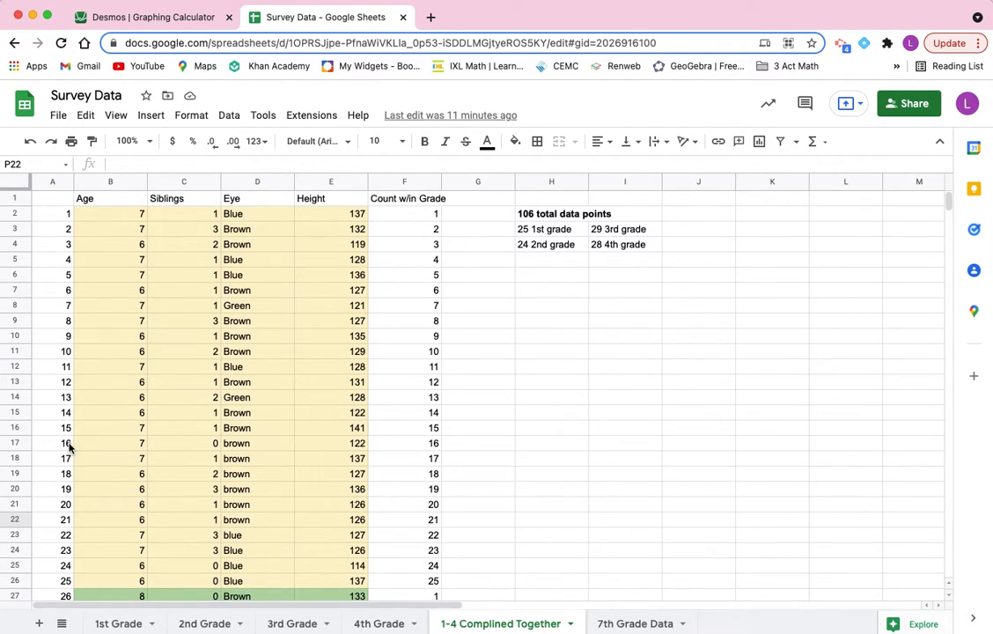
pyautogui.click(420, 217)
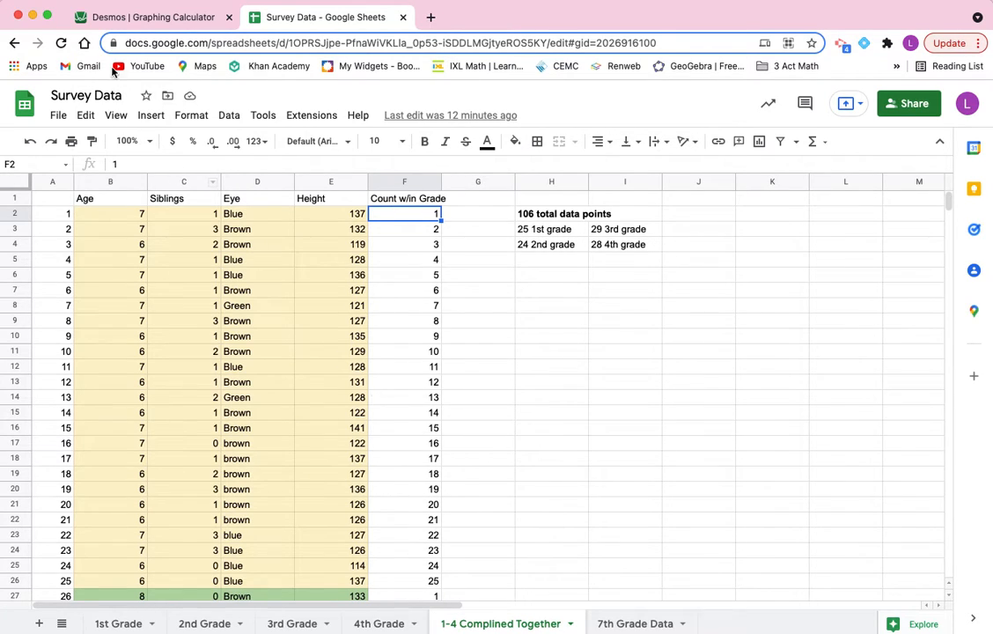
# Switch to the Desmos calculator and enter random([1,2,3,...106]) as an expression.
pyautogui.click(100, 18)
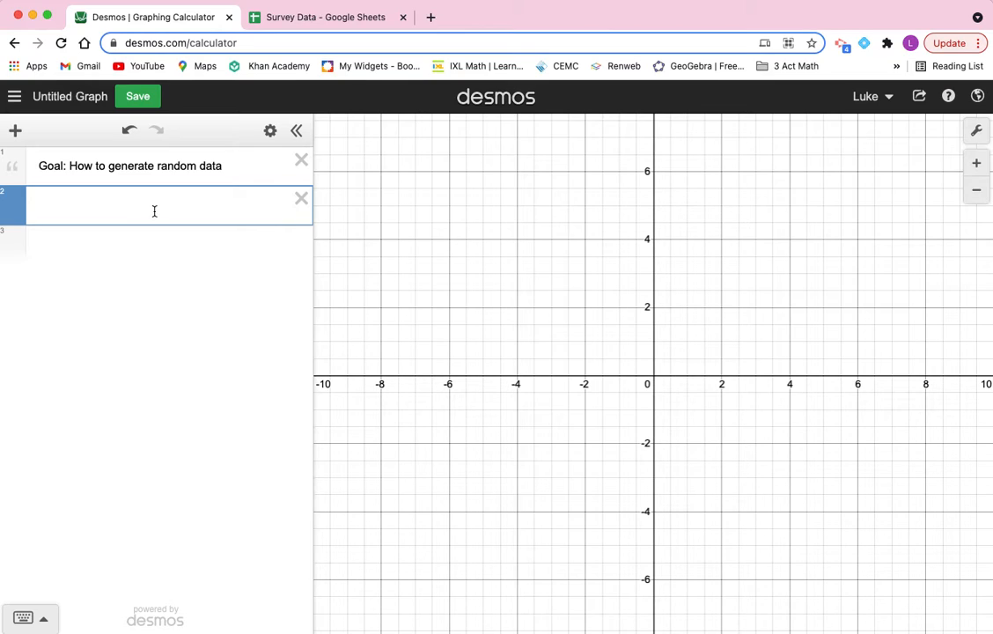
pyautogui.write('random(')
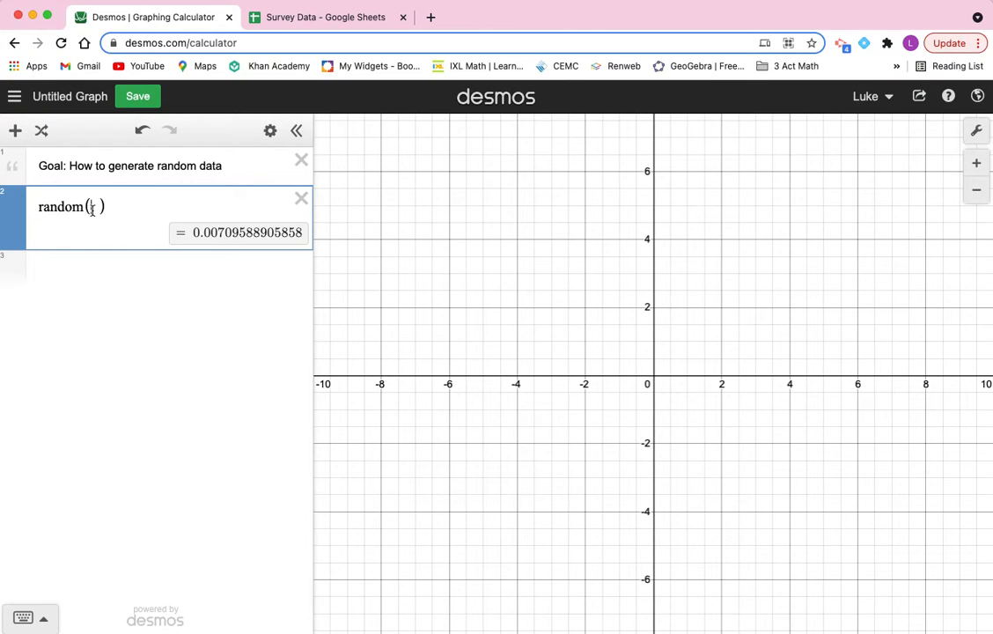
pyautogui.write('[')
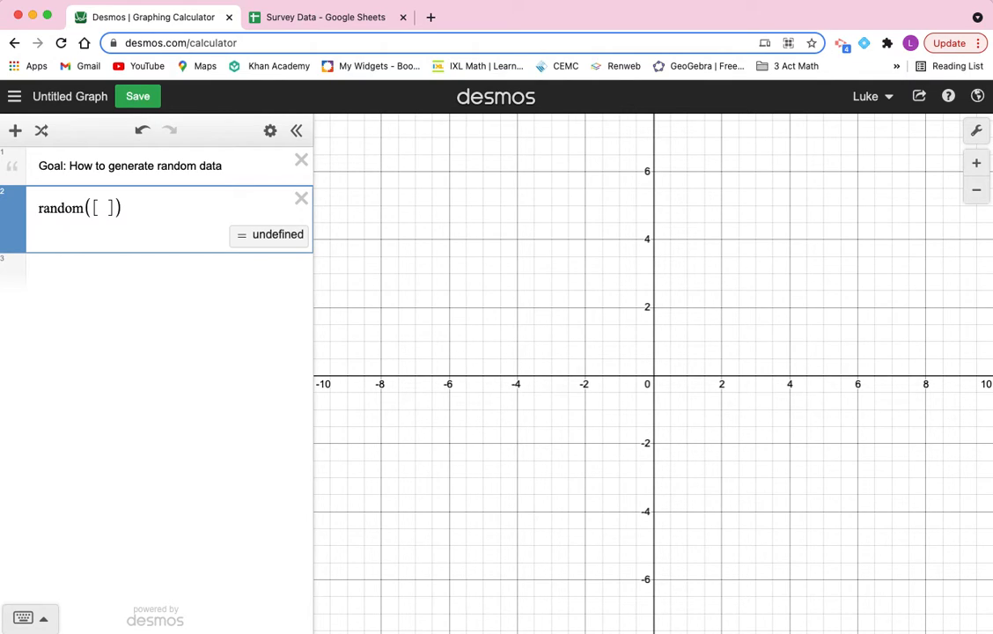
pyautogui.write('1,2,3,')
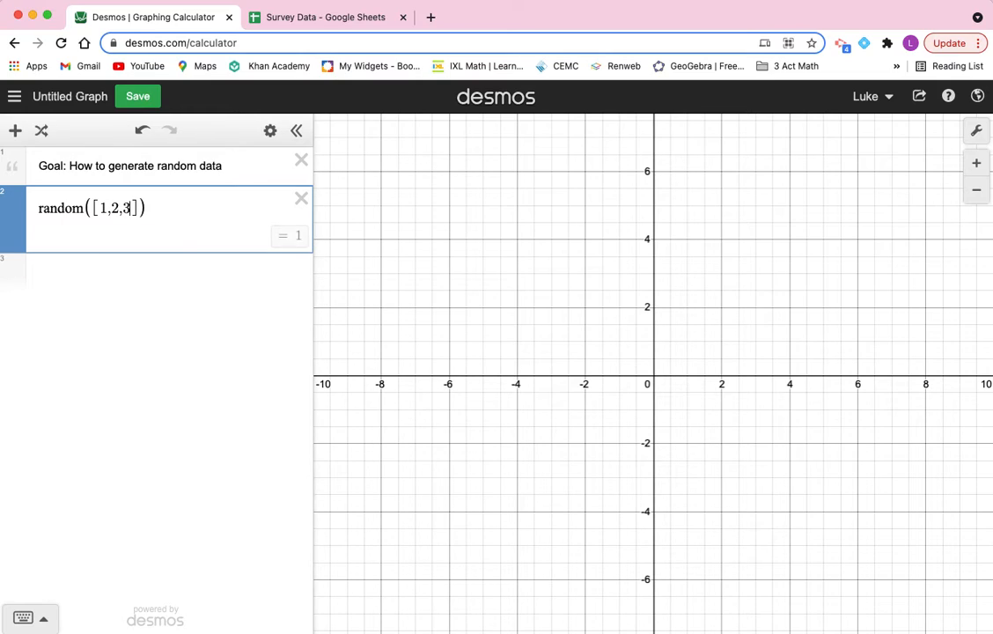
pyautogui.write('...')
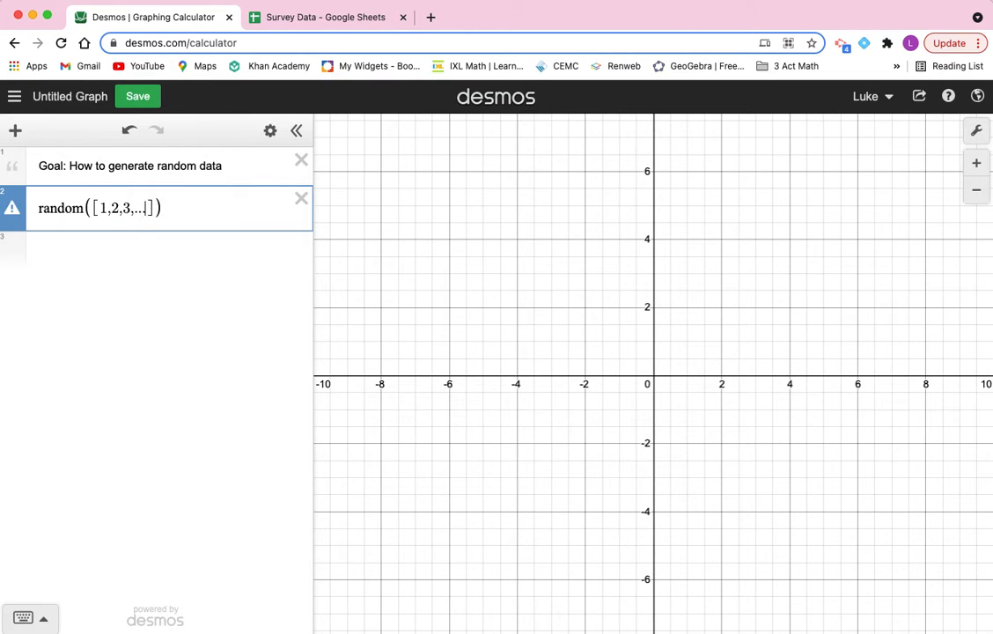
pyautogui.write('10')
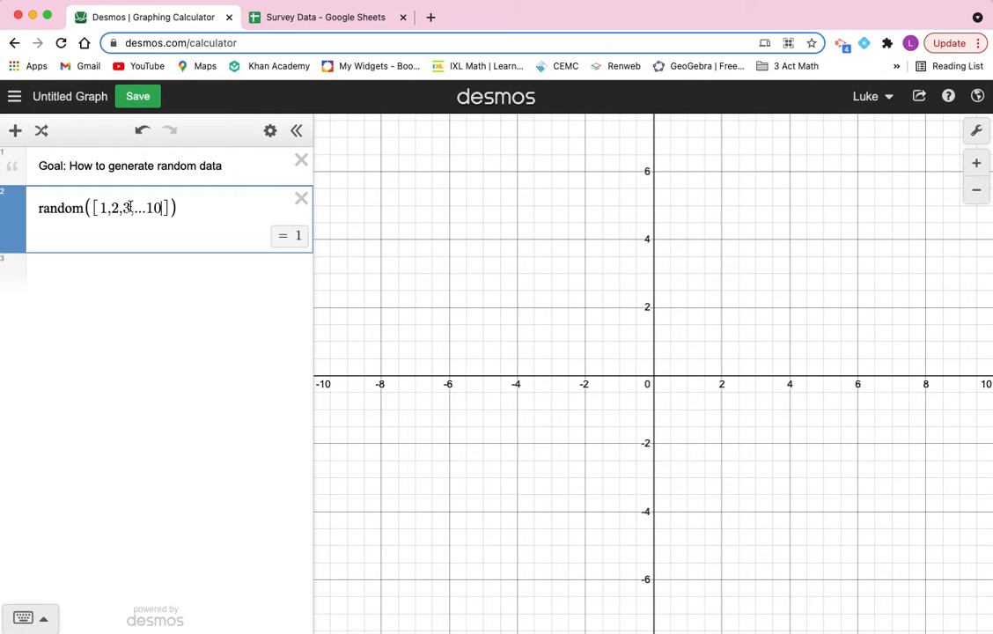
pyautogui.write('6')
# Add a note listing the random picks 1, 73, 63, 104, re-randomizing the expression before each new number.
pyautogui.click(189, 266)
pyautogui.hotkey('shift', "'")
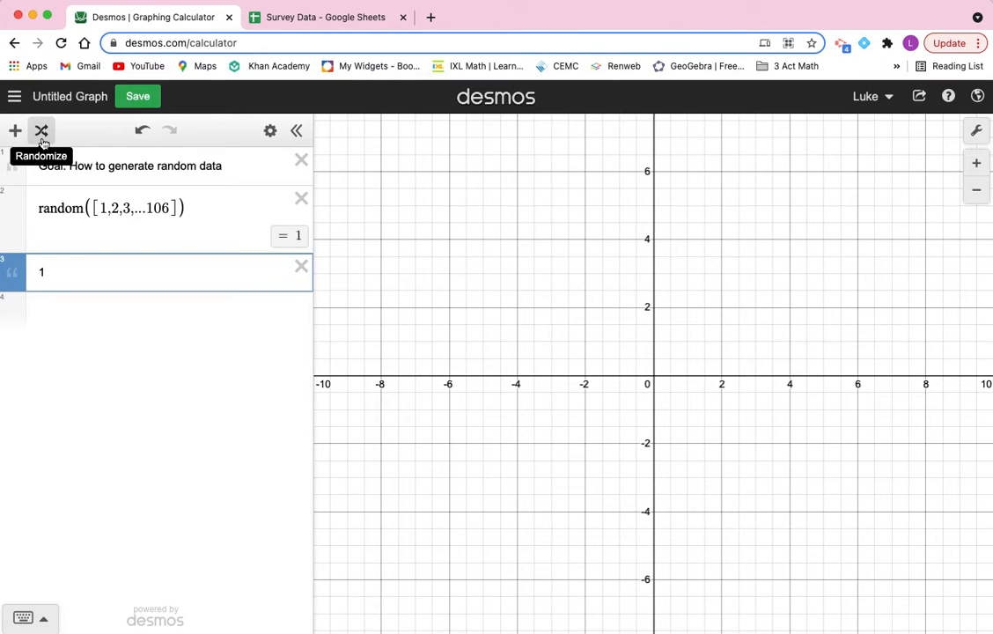
pyautogui.click(40, 132)
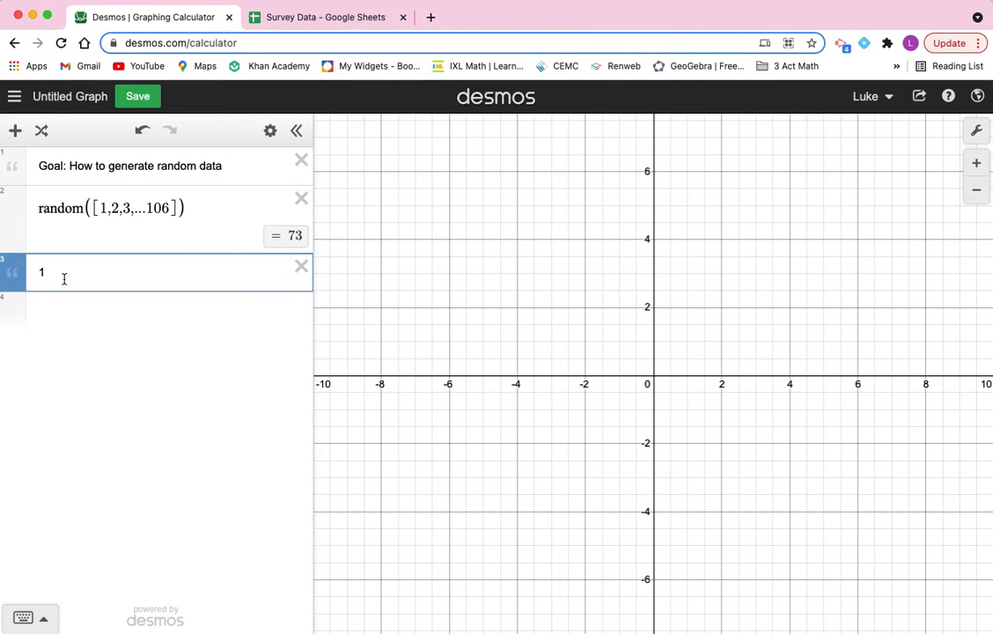
pyautogui.write(', 73,')
pyautogui.click(41, 131)
pyautogui.write(', 63,')
pyautogui.click(41, 130)
pyautogui.write(', 104')
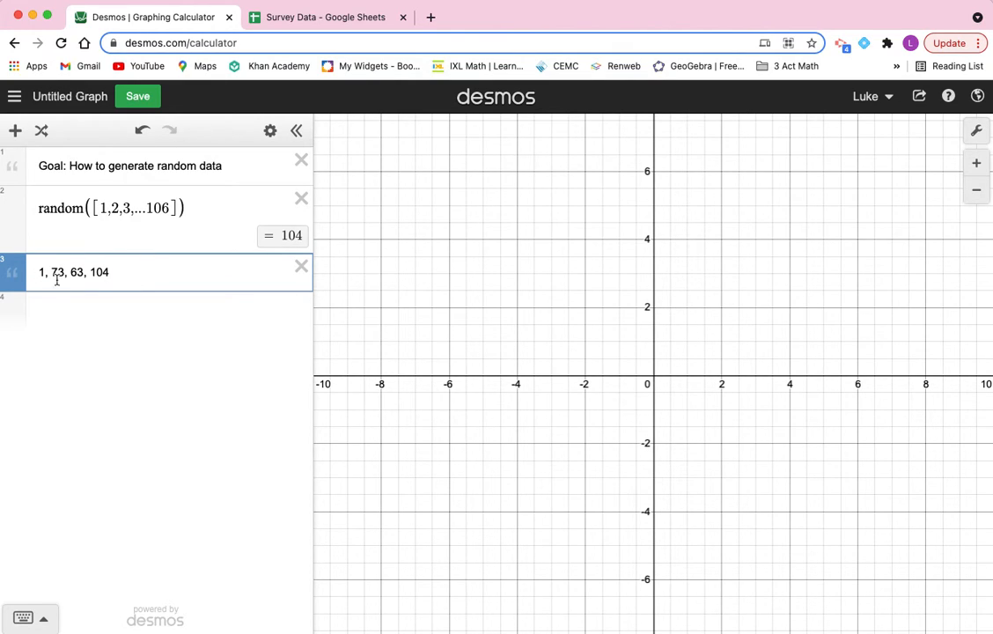
# Switch to the Survey Data spreadsheet and select Siblings cells C3, C8, C11, C14, C18, C21, C24 and C25 together as a sample.
pyautogui.click(288, 17)
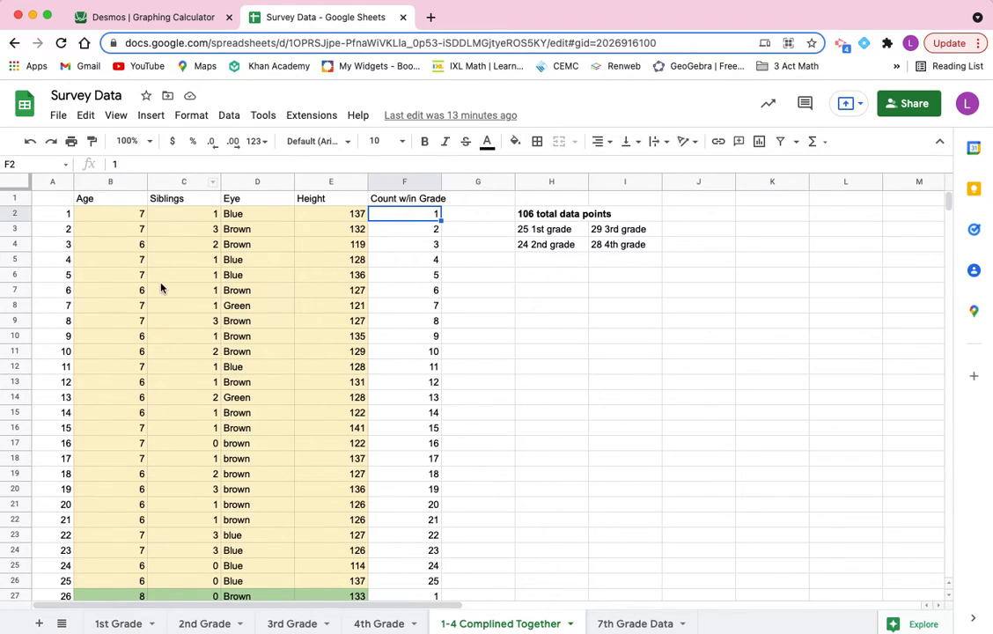
pyautogui.click(184, 231)
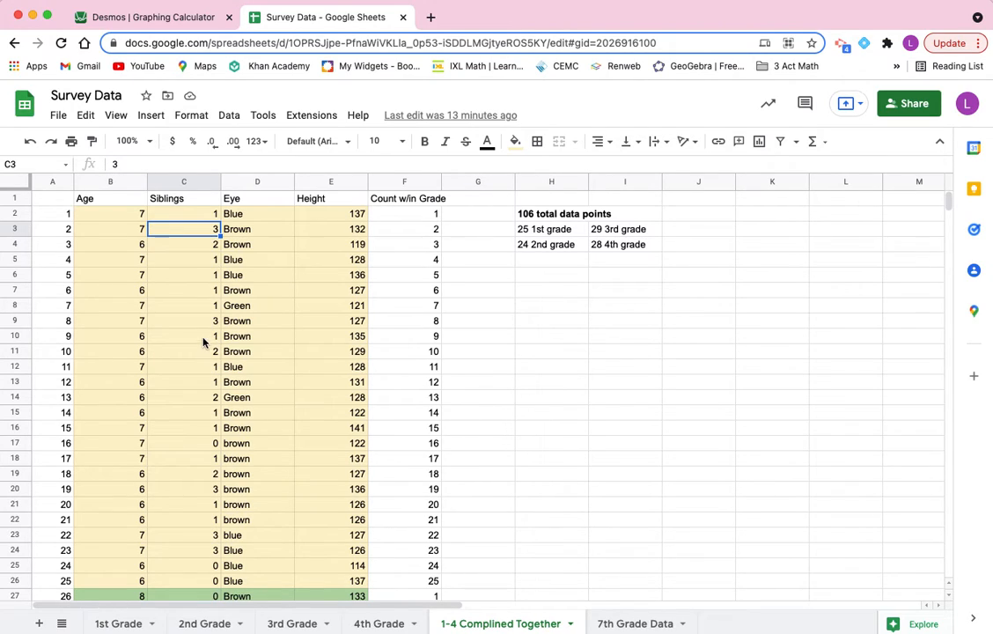
pyautogui.keyDown('super'); pyautogui.click(188, 306); pyautogui.keyUp('super')
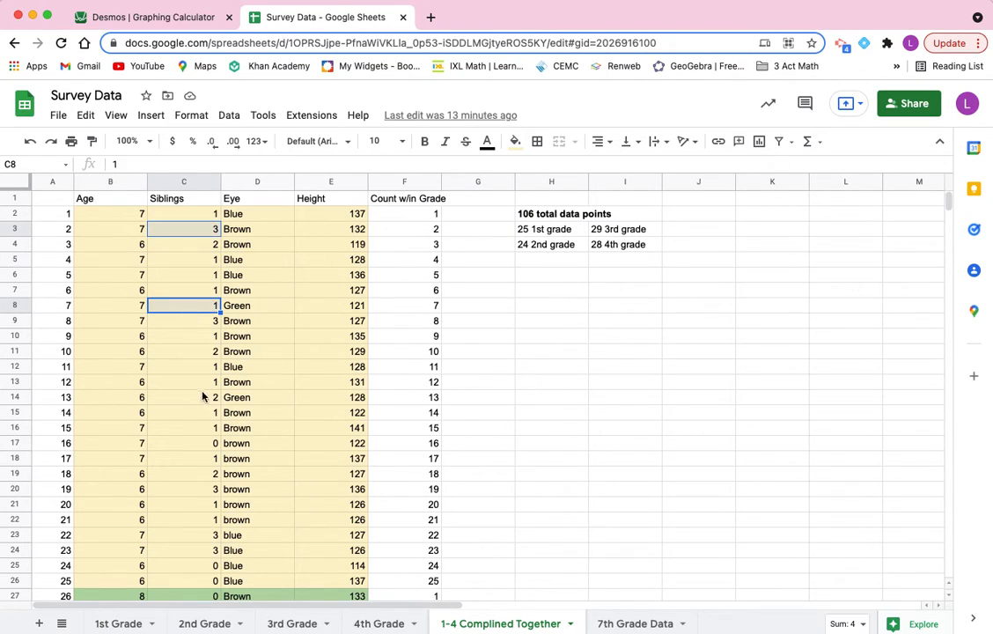
pyautogui.keyDown('super'); pyautogui.click(203, 397); pyautogui.keyUp('super')
pyautogui.keyDown('super'); pyautogui.click(177, 508); pyautogui.keyUp('super')
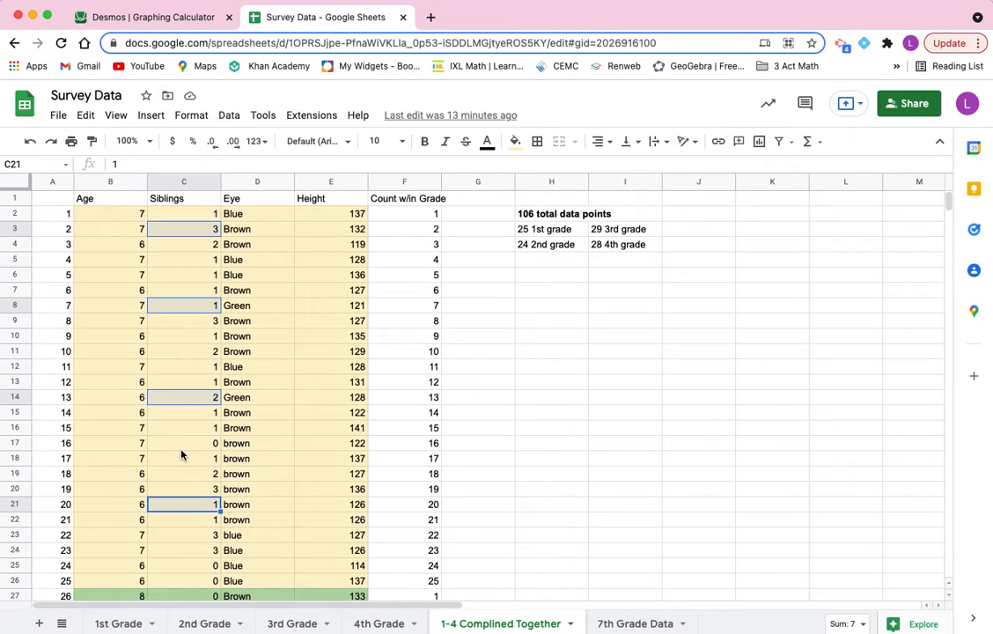
pyautogui.keyDown('super'); pyautogui.click(182, 457); pyautogui.keyUp('super')
pyautogui.keyDown('super'); pyautogui.click(188, 351); pyautogui.keyUp('super')
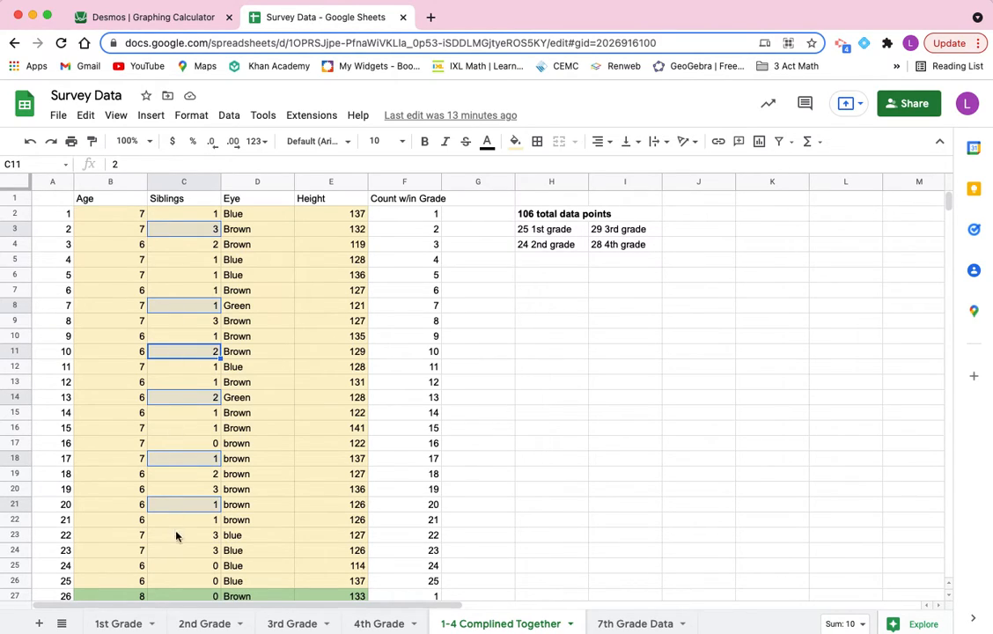
pyautogui.keyDown('super'); pyautogui.click(188, 568); pyautogui.keyUp('super')
pyautogui.keyDown('shift'); pyautogui.click(192, 550); pyautogui.keyUp('shift')
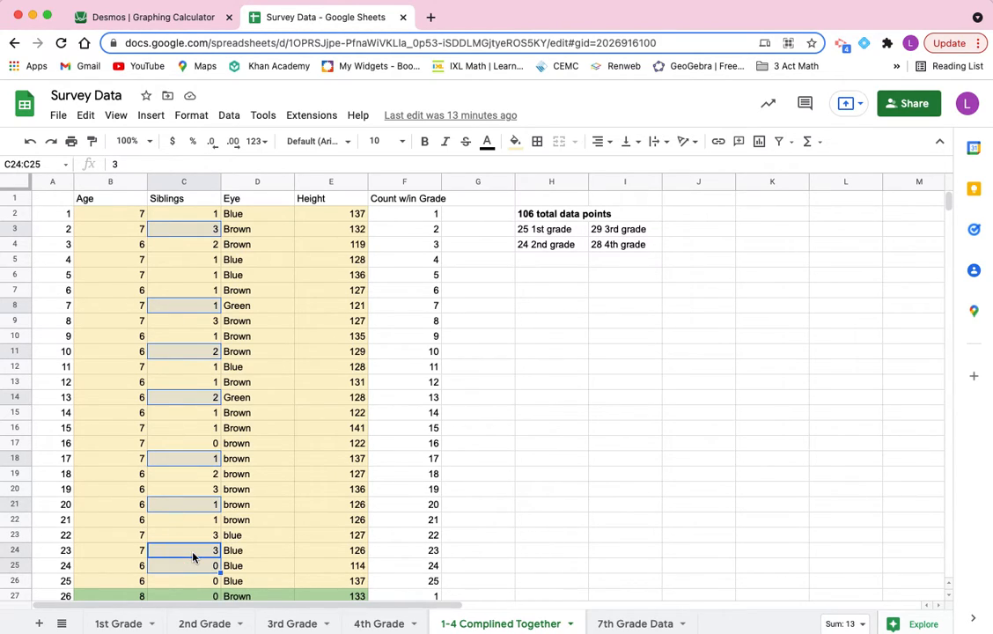
# Switch to Desmos, define the list s_1 = [3,1,2,2,1,1,3,0] on a new line, and check it against the sampled Siblings cells.
pyautogui.click(148, 22)
pyautogui.click(153, 311)
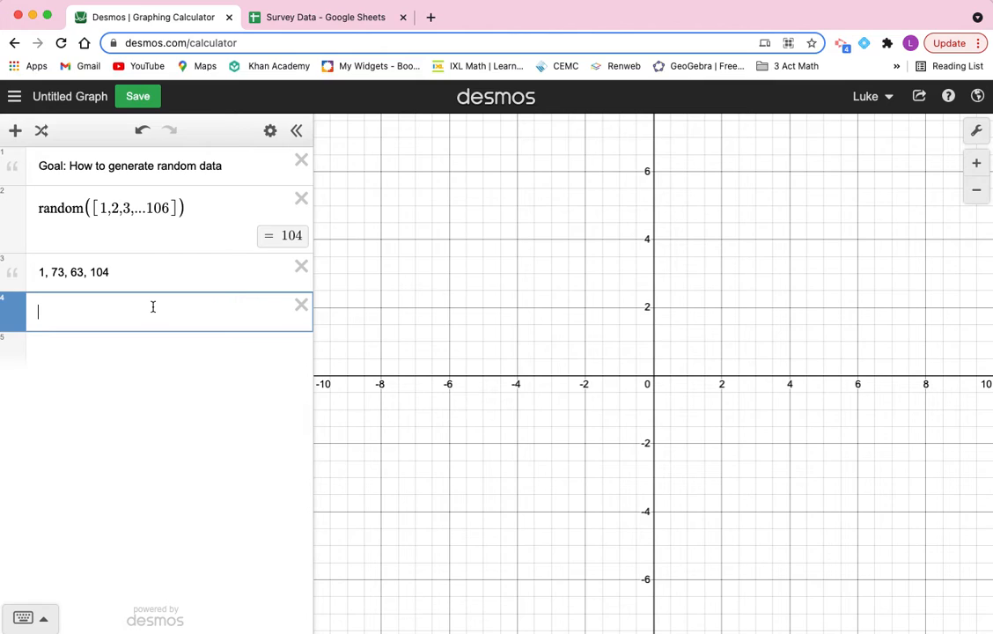
pyautogui.write('s_1')
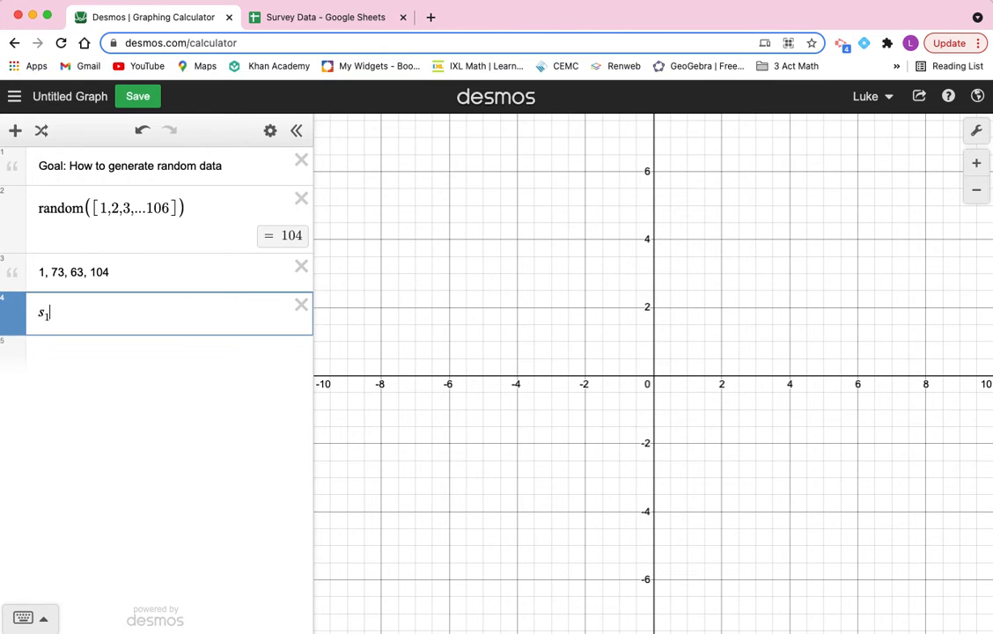
pyautogui.write('=')
pyautogui.write('[3,1,2,2,1,1,3,0]')
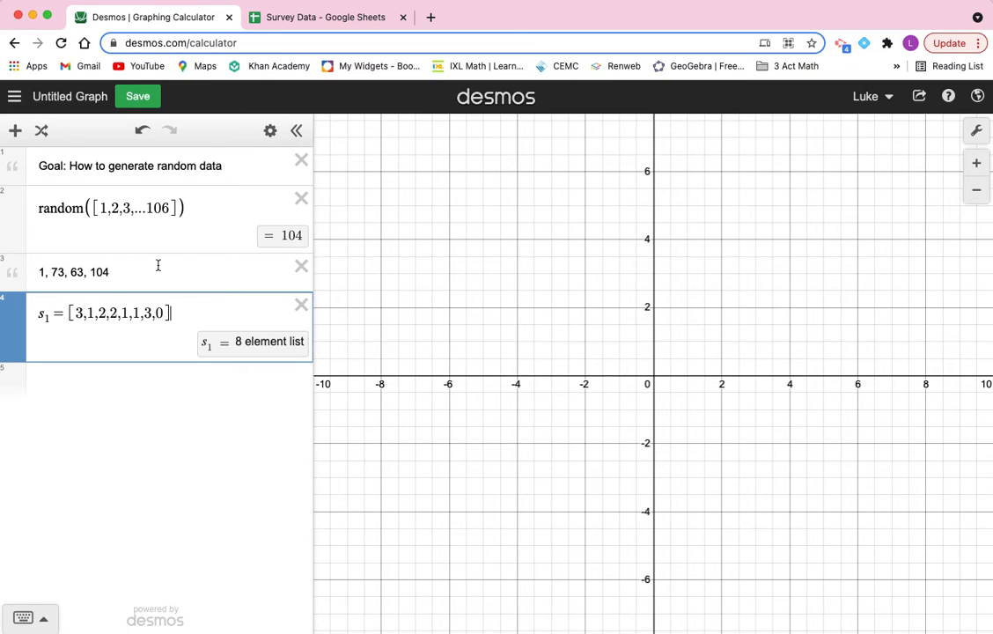
pyautogui.click(273, 17)
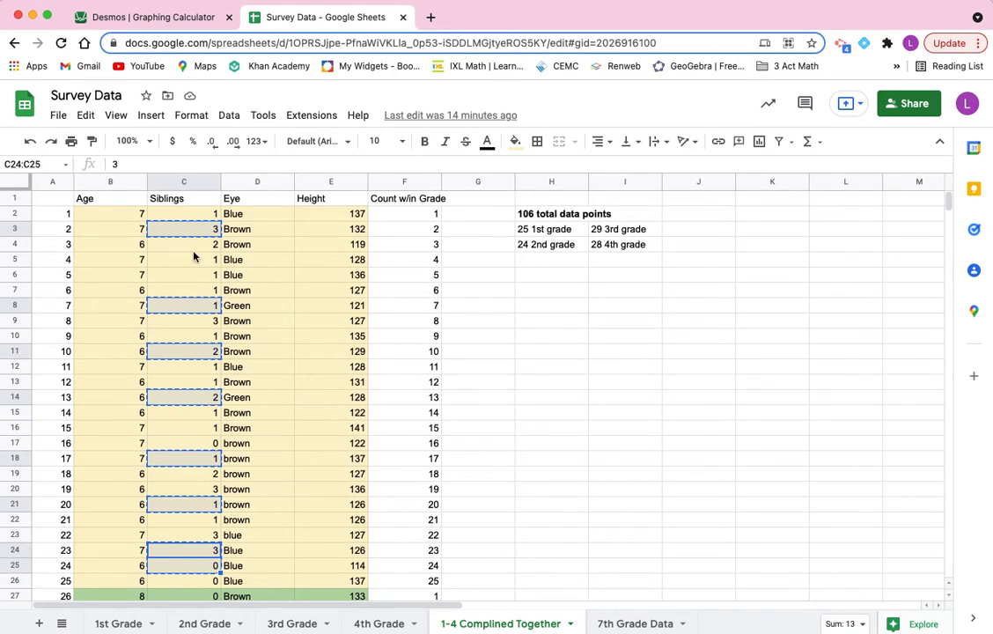
pyautogui.click(166, 18)
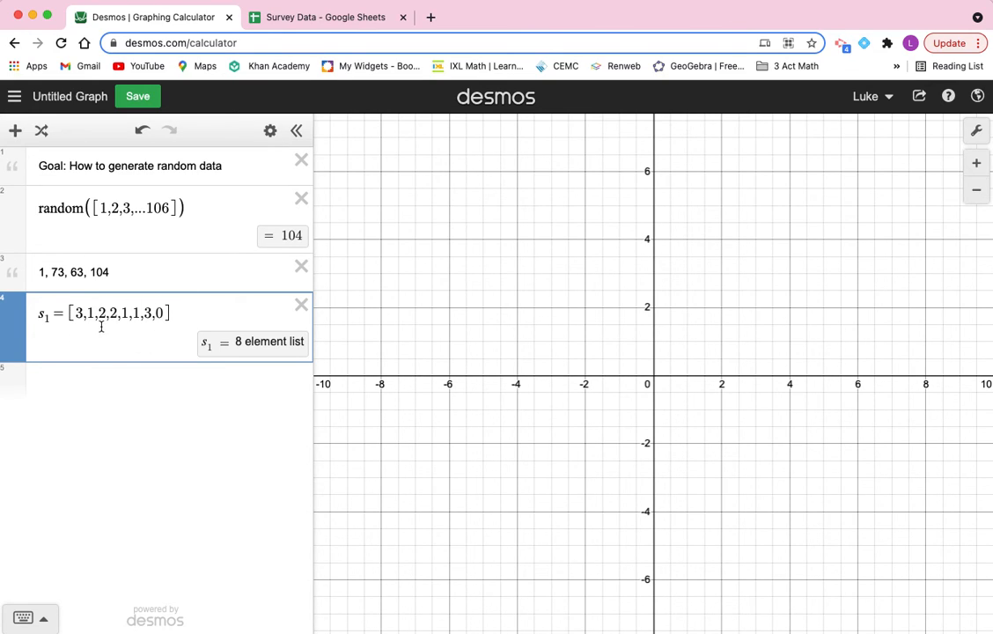
# Calculate the mean of the list with mean(s_1) on a new line below it.
pyautogui.click(93, 376)
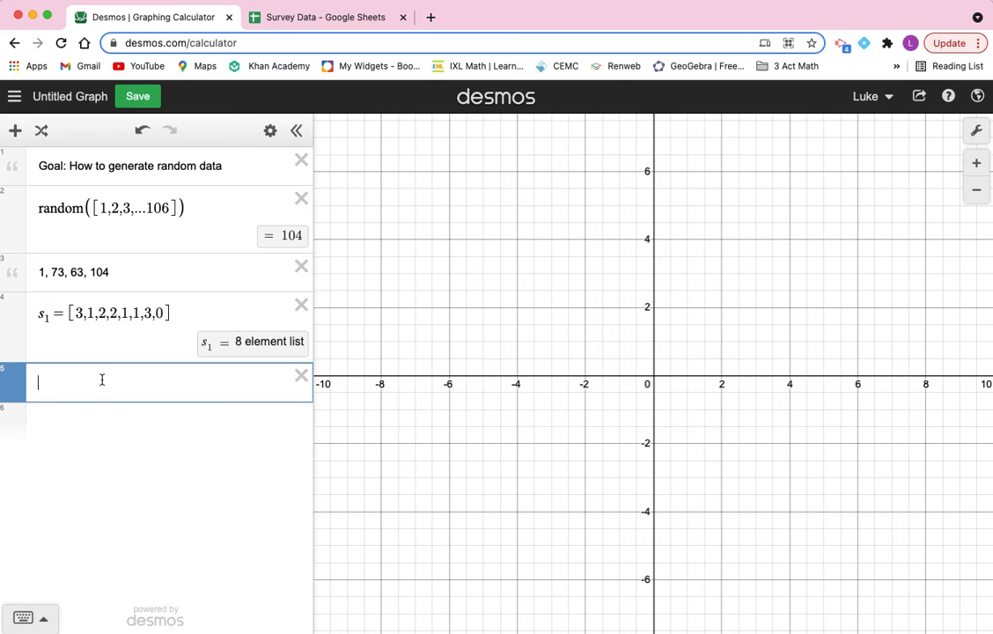
pyautogui.write('n()')
pyautogui.write('s1')
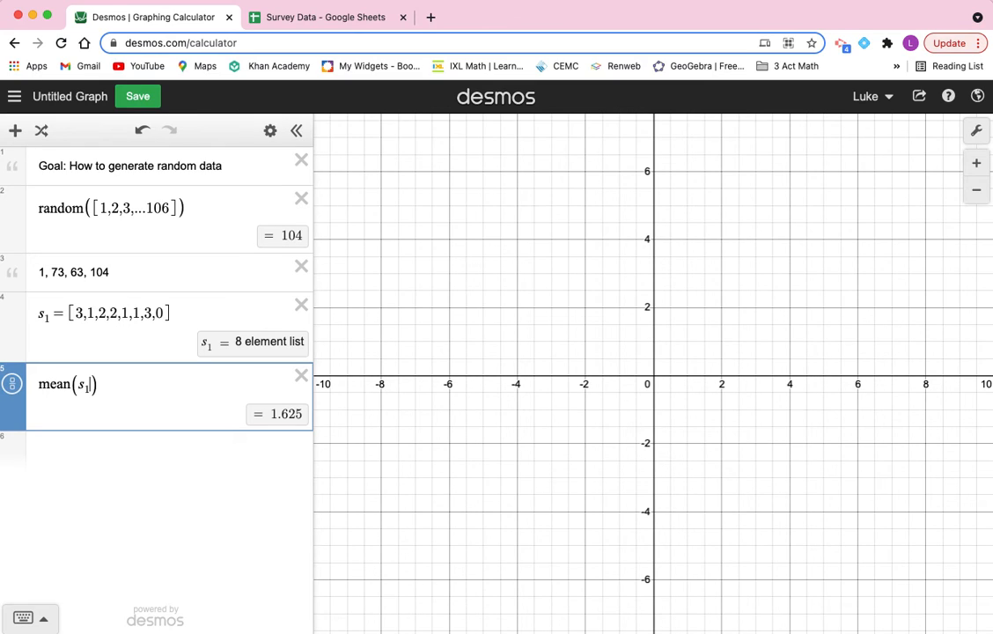
# Calculate the median of the list with median(s_1) on the line below the mean.
pyautogui.press('Return')
pyautogui.write('me')
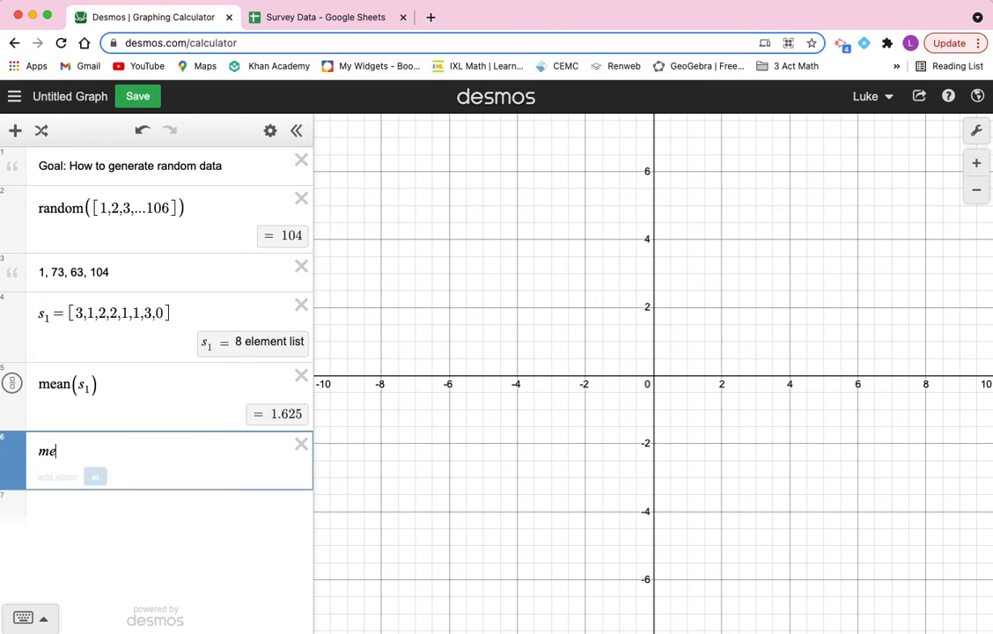
pyautogui.write('dian()s')
pyautogui.press('BackSpace')
pyautogui.press('Left')
pyautogui.write('2')
pyautogui.press('BackSpace')
pyautogui.write('s1')
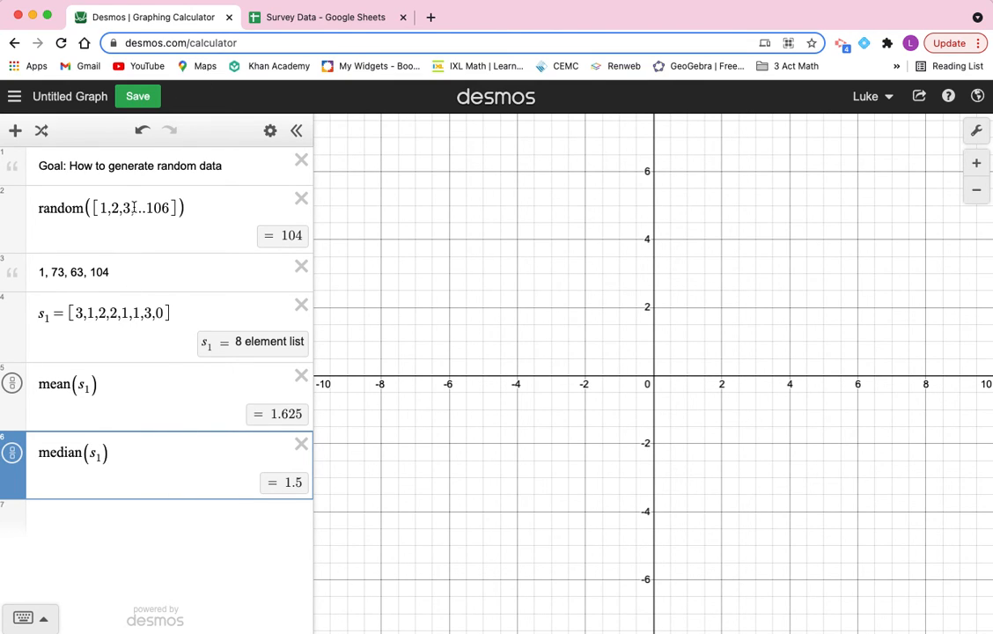
pyautogui.click(315, 17)
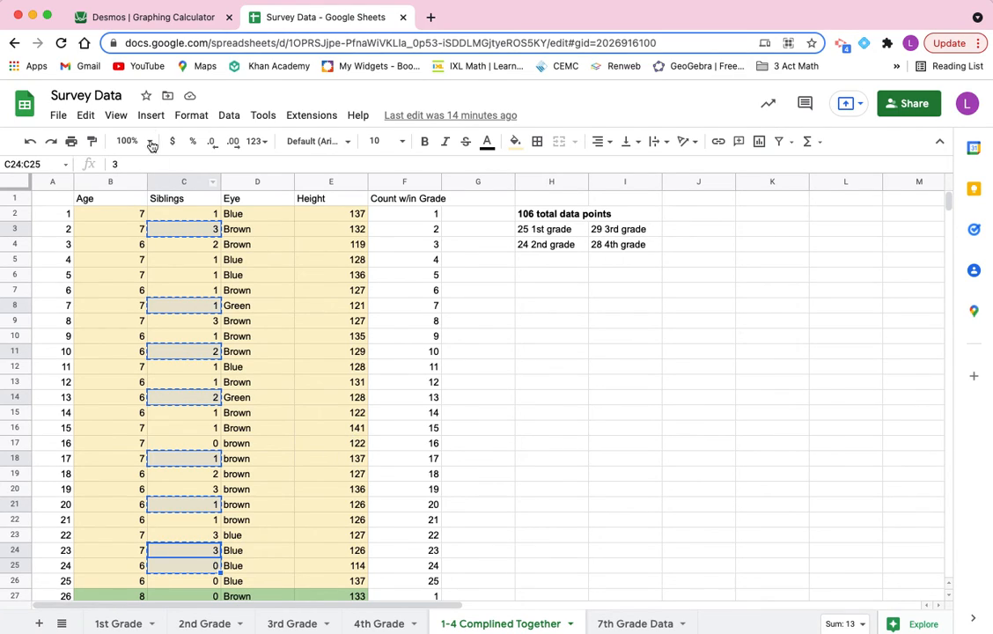
pyautogui.click(156, 20)
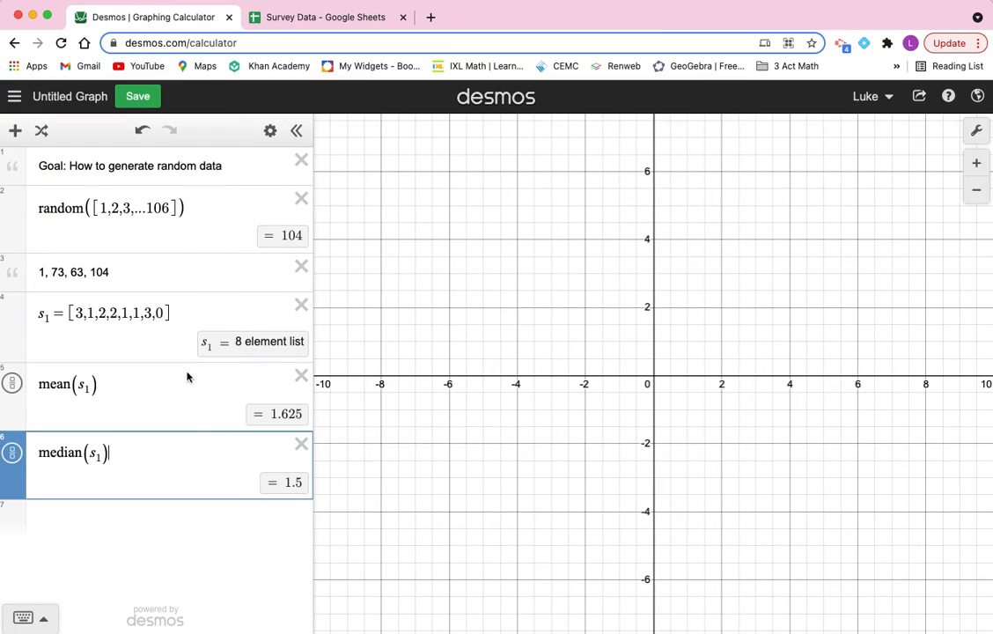